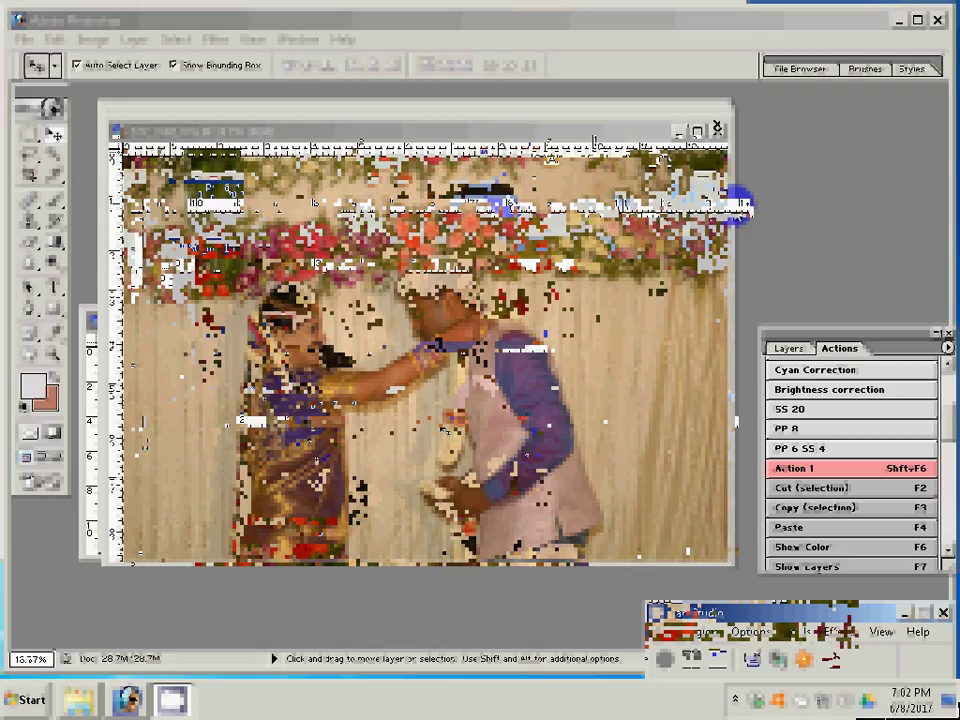
# Show the Layers palette for the DSC_0491 couple photo
pyautogui.press('F7')
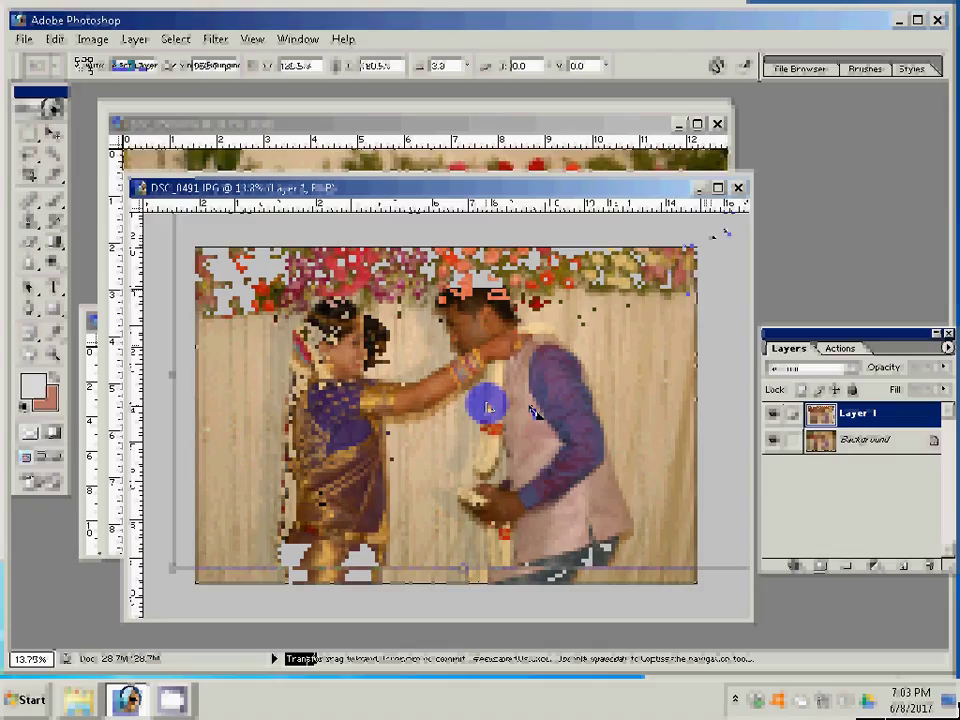
# Commit the shrunk photo on Layer 1, zoom in on it, and show the Actions palette
pyautogui.press('Return')
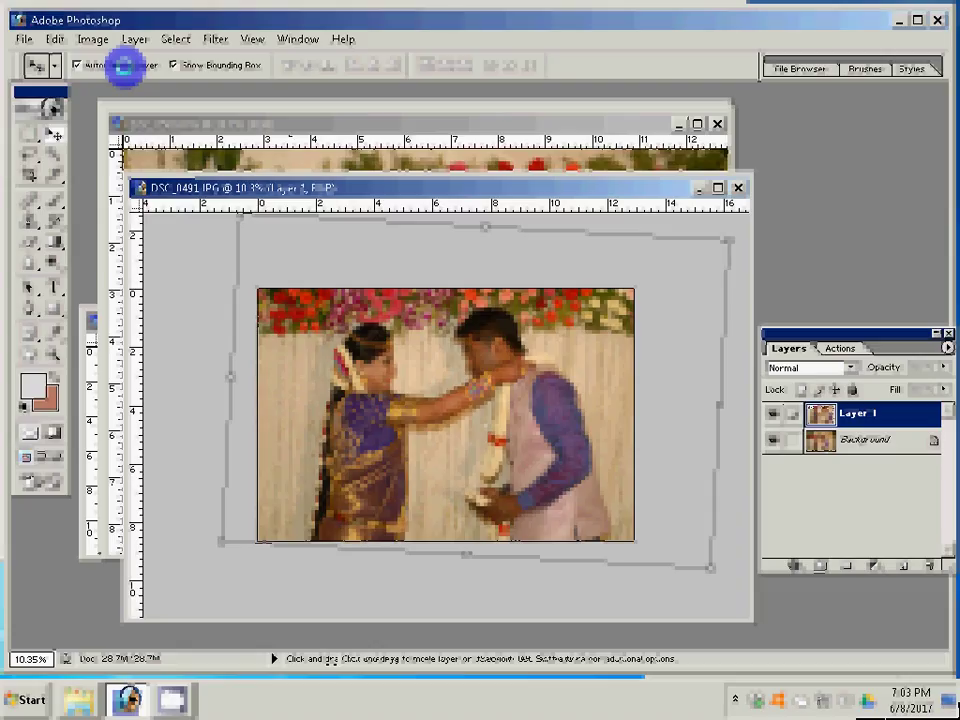
pyautogui.press('z')
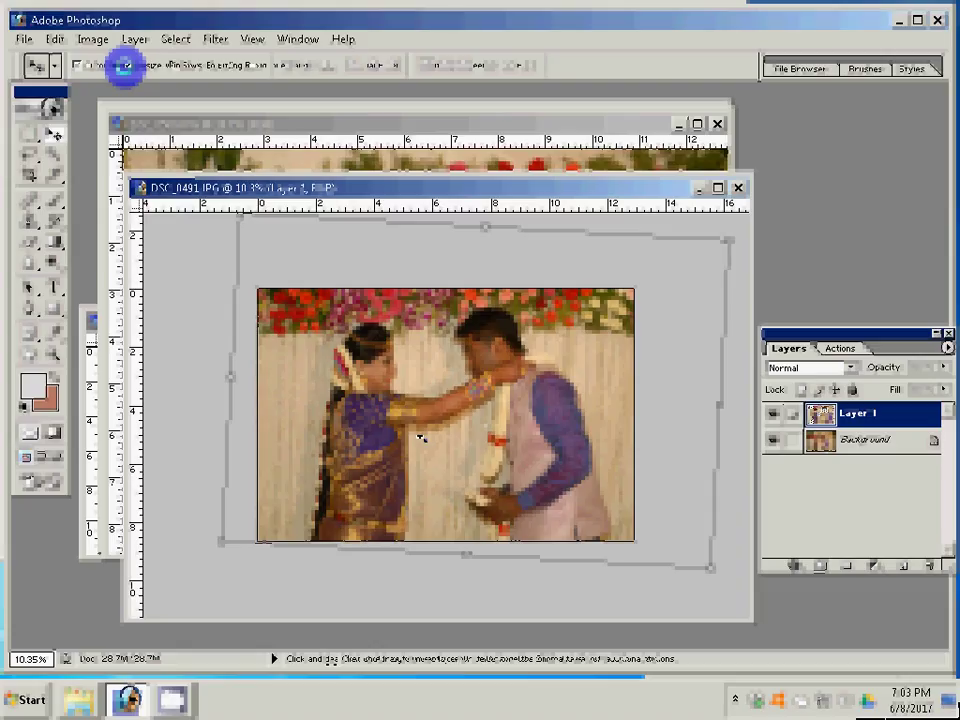
pyautogui.click(578, 442)
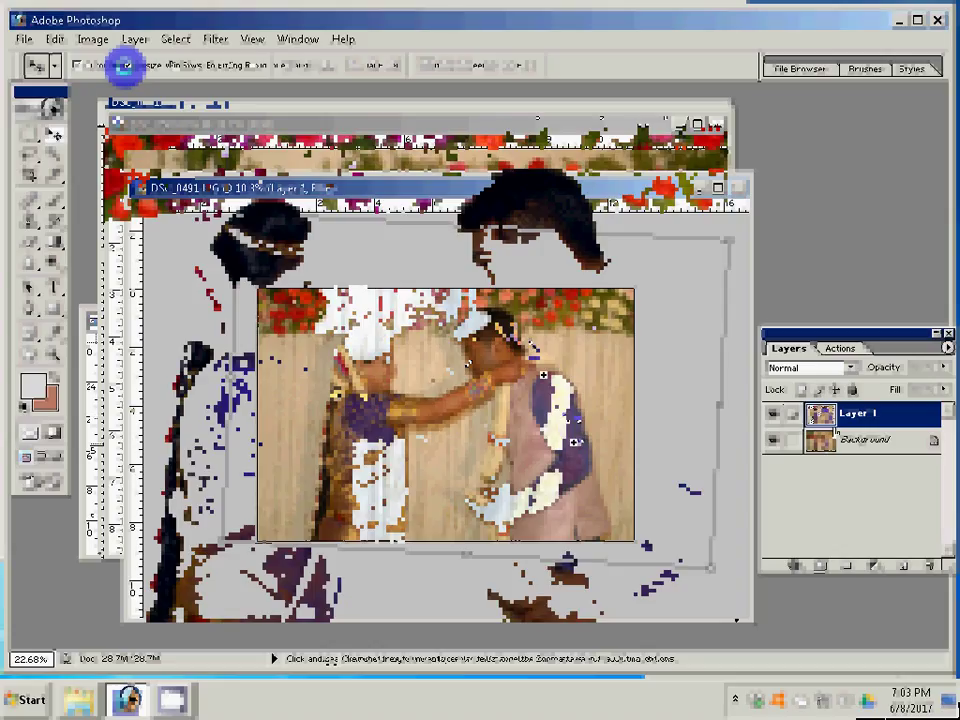
pyautogui.hotkey('alt', 'F9')
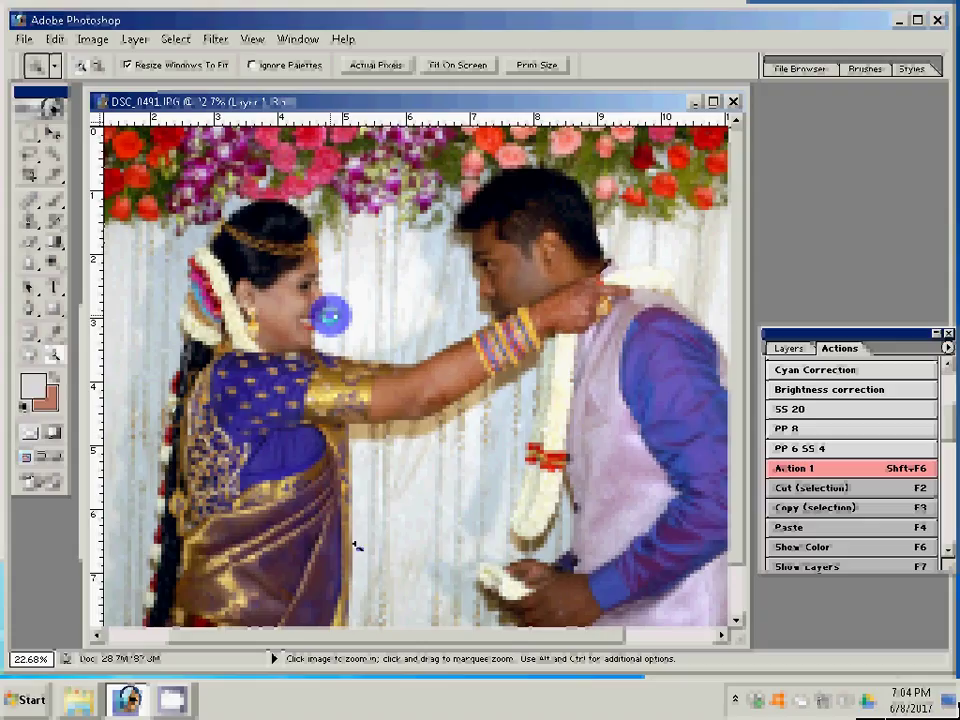
# Confirm the couple photo's image size of 3872 pixels at 300 resolution
pyautogui.press('alt')
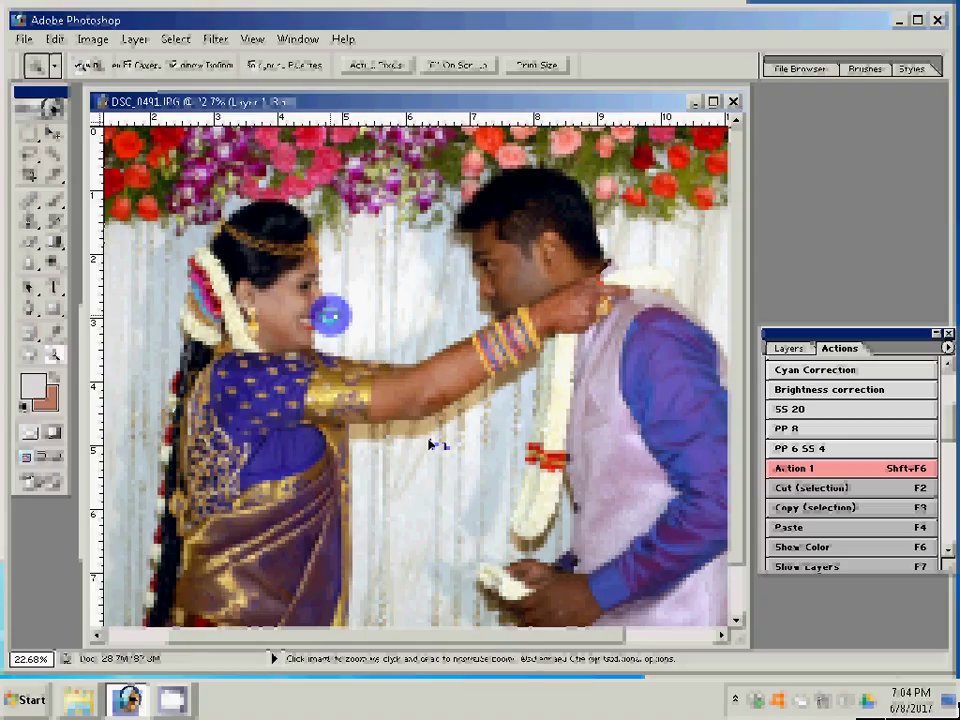
pyautogui.hotkey('alt', 'i')
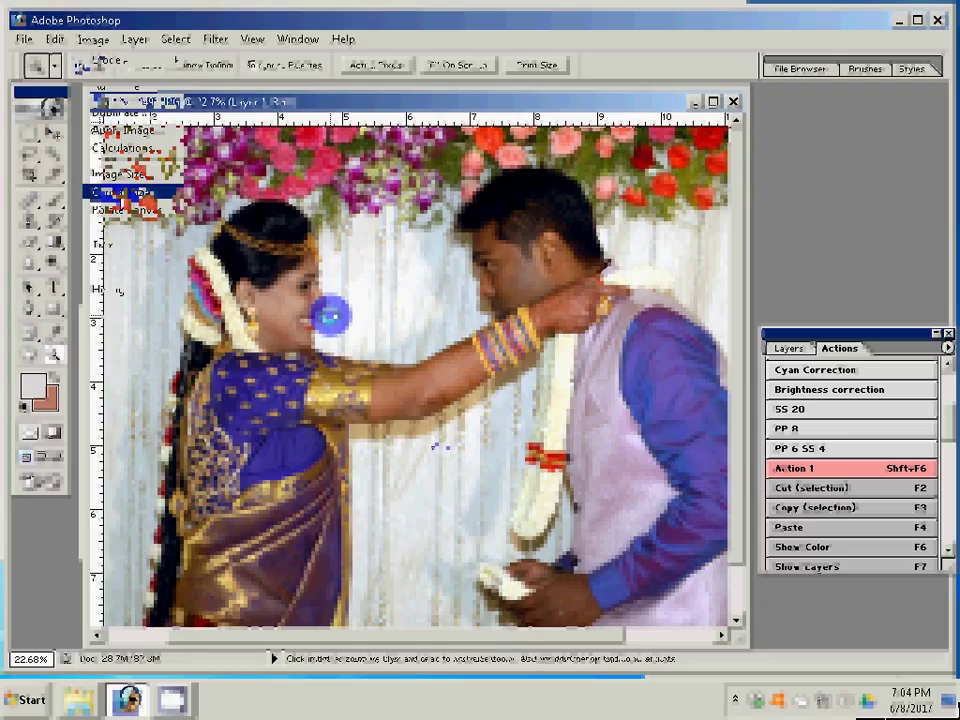
pyautogui.press('i')
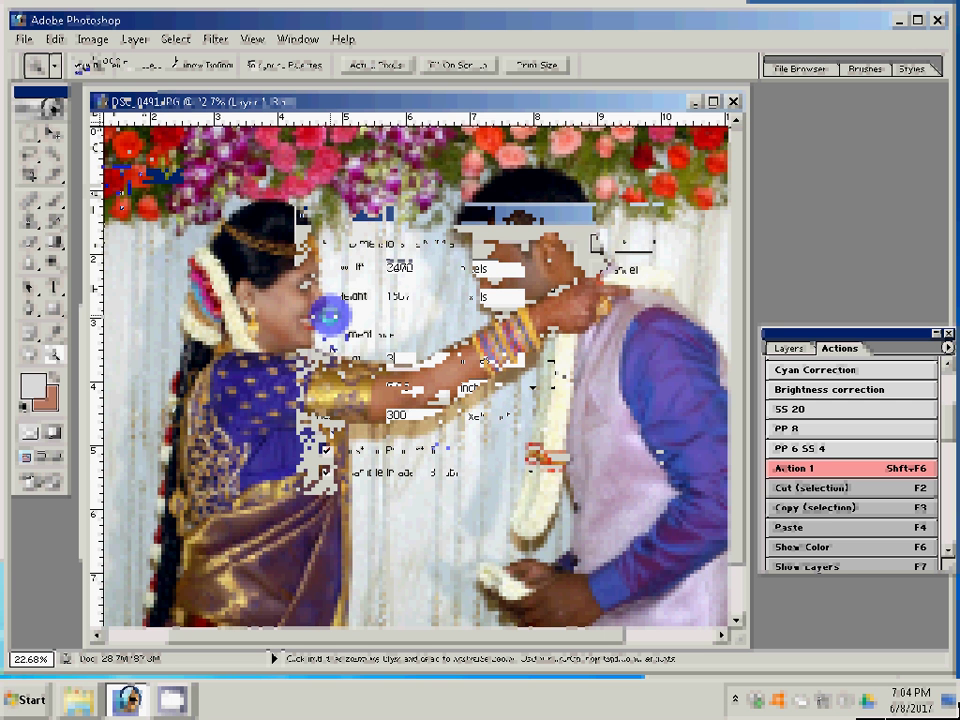
pyautogui.click(600, 248)
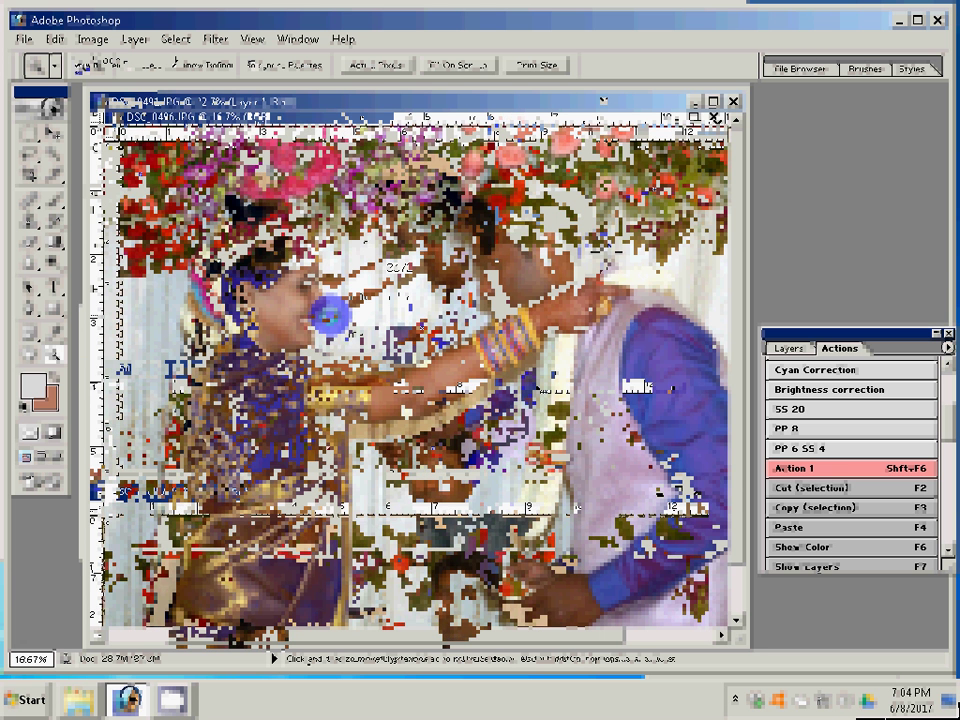
# Switch to the Move tool and bring the DSC_0500.JPG window forward
pyautogui.press('v')
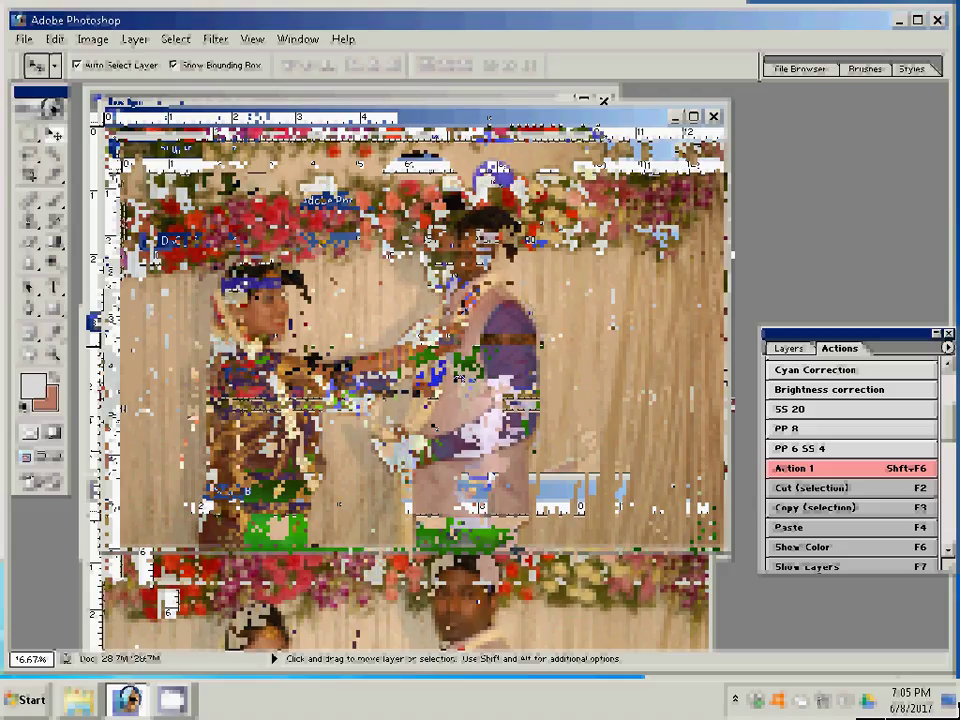
pyautogui.click(386, 418)
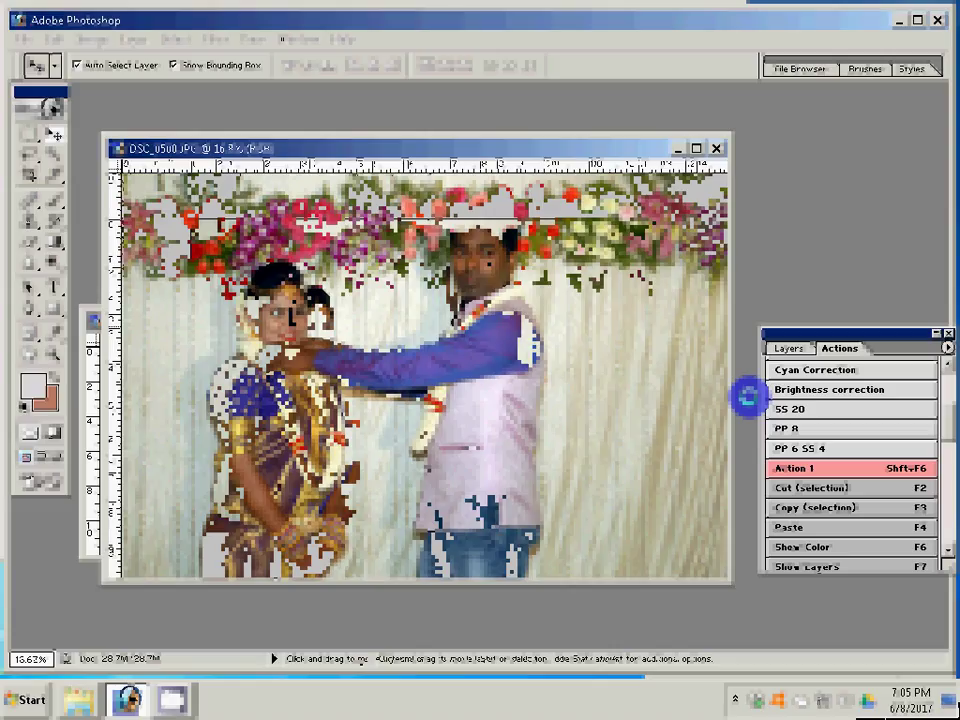
# Reposition the DSC_0500 window and set its image width to 8 inches
pyautogui.scroll(-1, 609, 326)
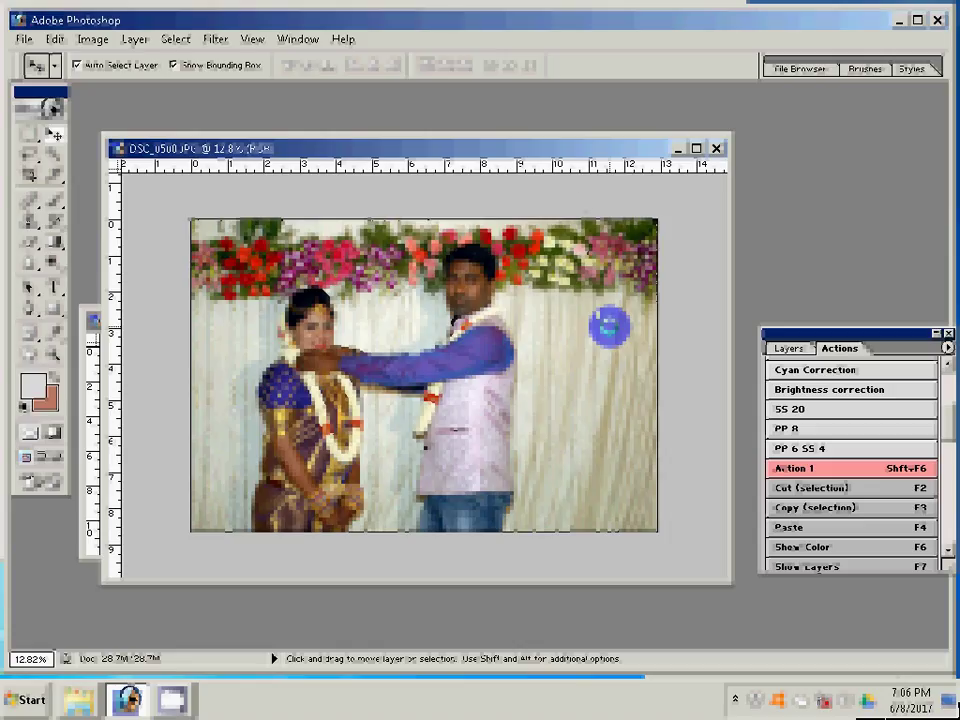
pyautogui.moveTo(340, 153); pyautogui.dragTo(568, 168)
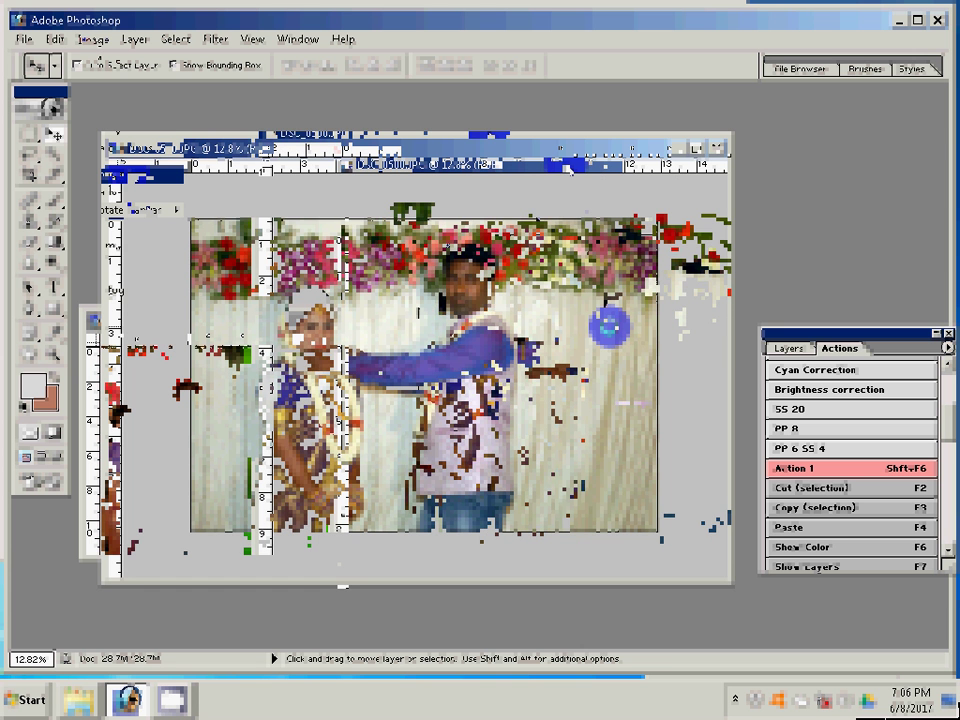
pyautogui.press('Return')
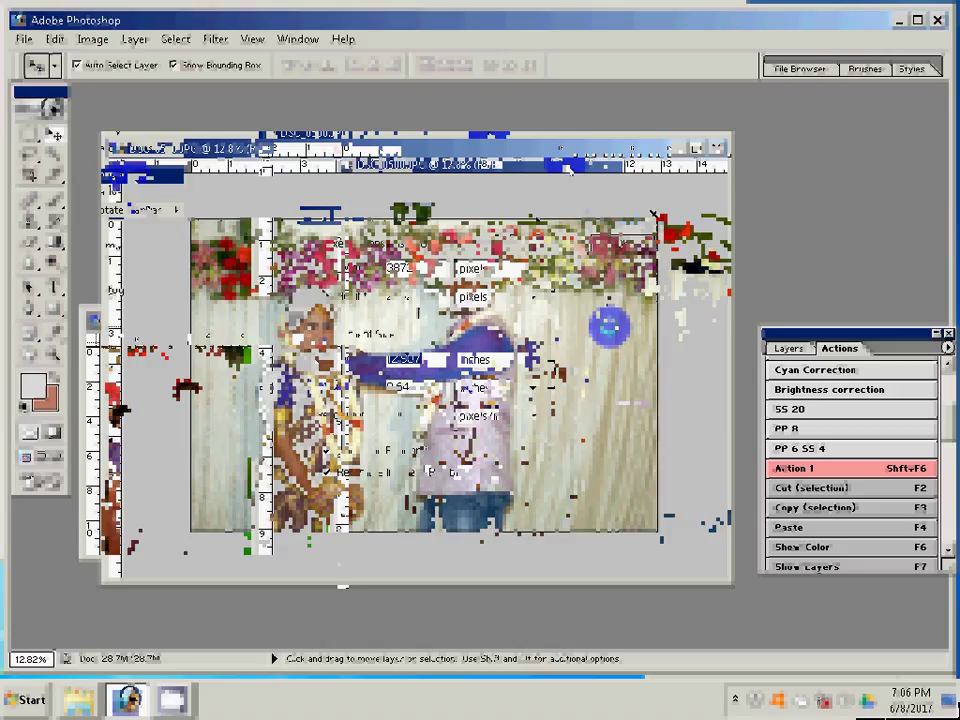
pyautogui.write('8')
pyautogui.press('Return')
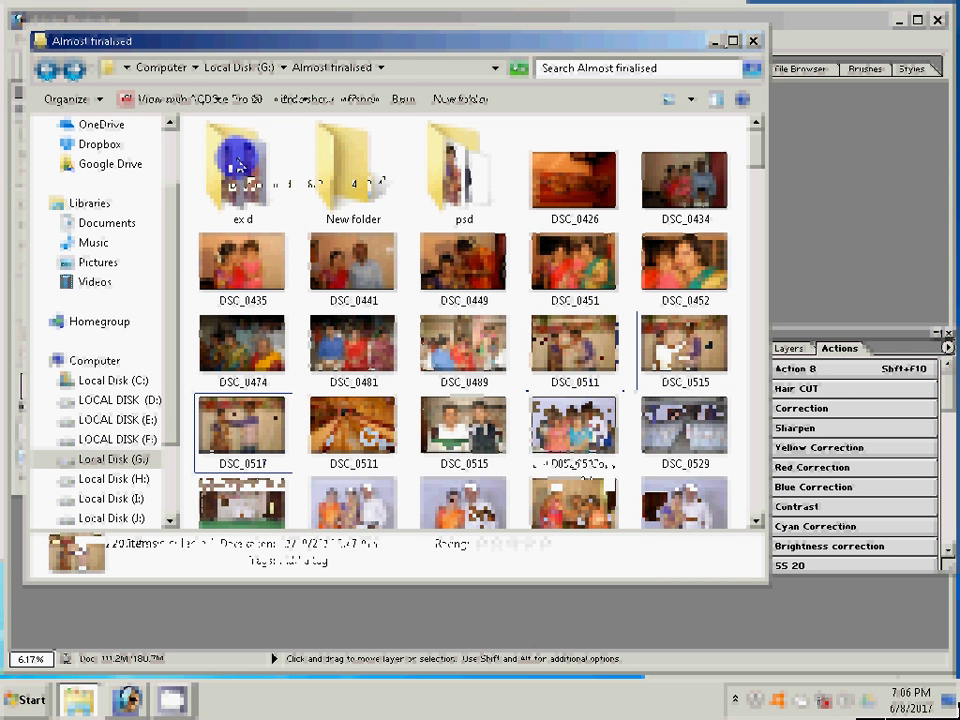
# Delete the DSC_0511 photo from the Almost finalised folder
pyautogui.press('Up')
pyautogui.press('Right')
pyautogui.press('Right')
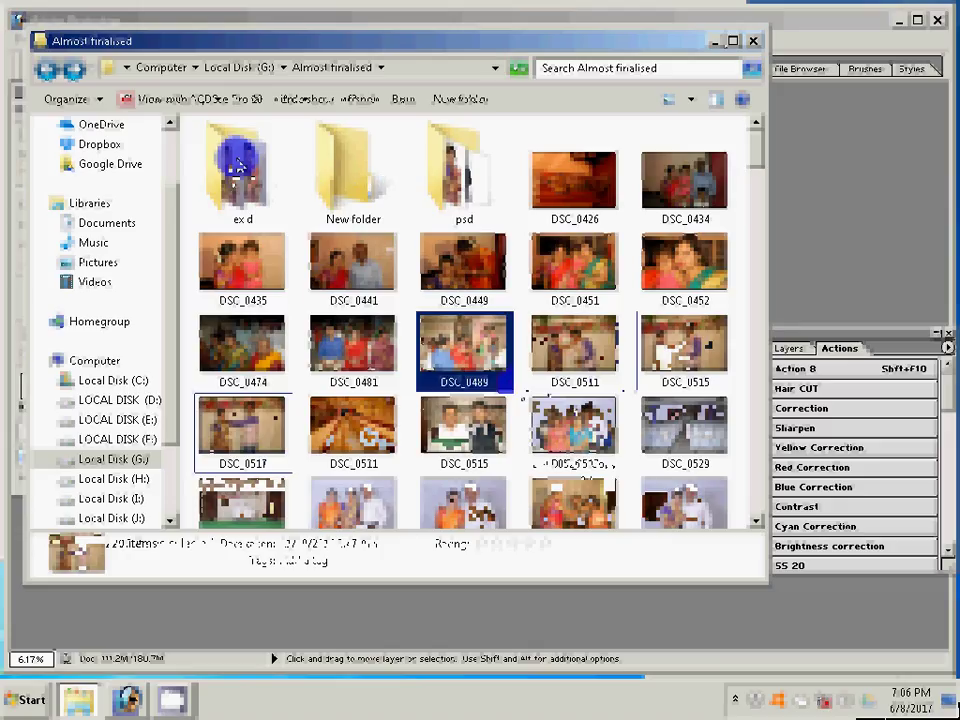
pyautogui.press('Right')
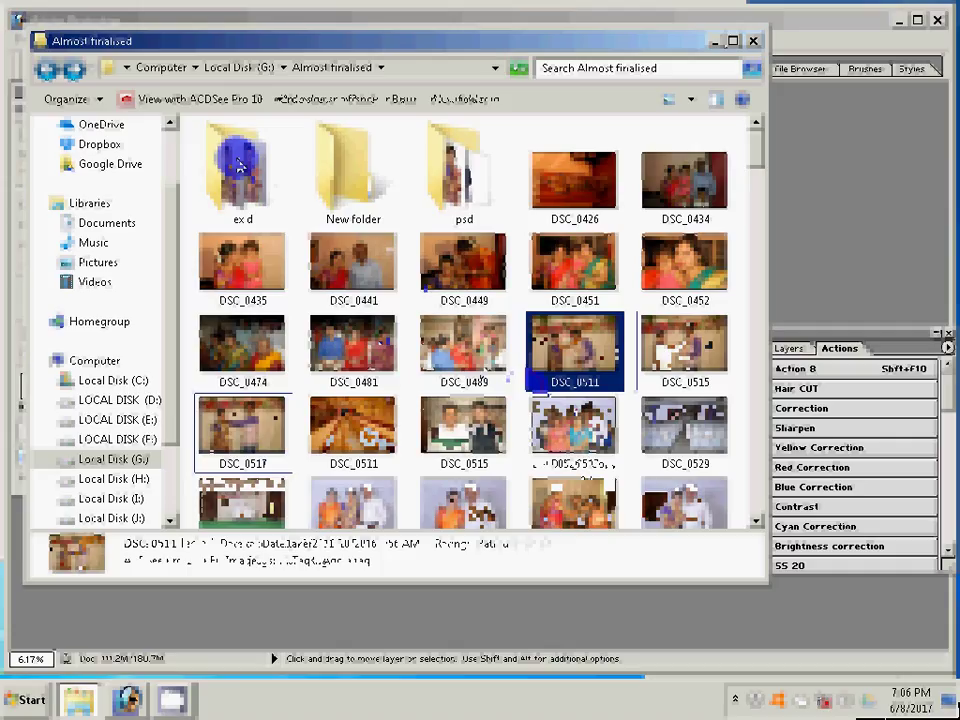
pyautogui.press('Delete')
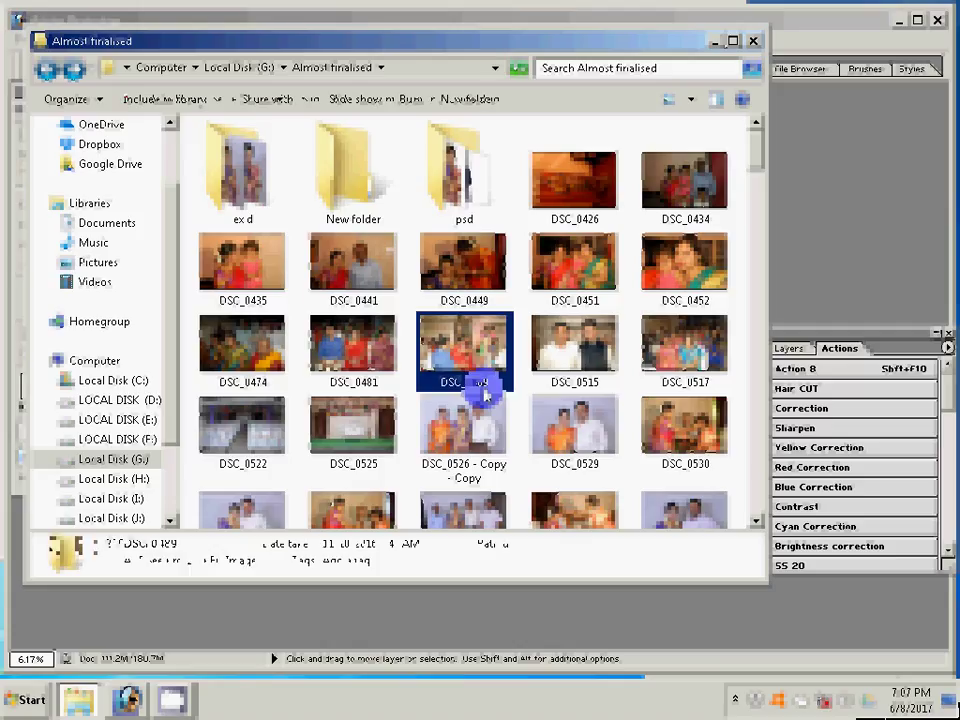
# Select DSC_0474, DSC_0481 and DSC_0489 with DSC_0522 and open them in Photoshop
pyautogui.keyDown('ctrl'); pyautogui.click(260, 357); pyautogui.keyUp('ctrl')
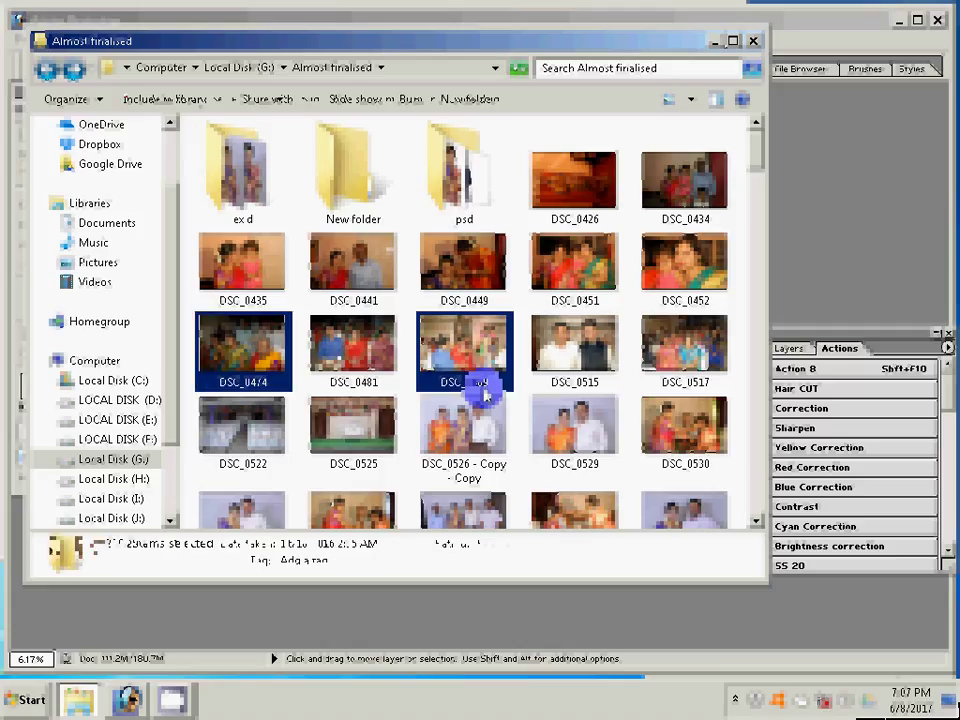
pyautogui.keyDown('ctrl'); pyautogui.click(352, 355); pyautogui.keyUp('ctrl')
pyautogui.keyDown('ctrl'); pyautogui.click(698, 378); pyautogui.keyUp('ctrl')
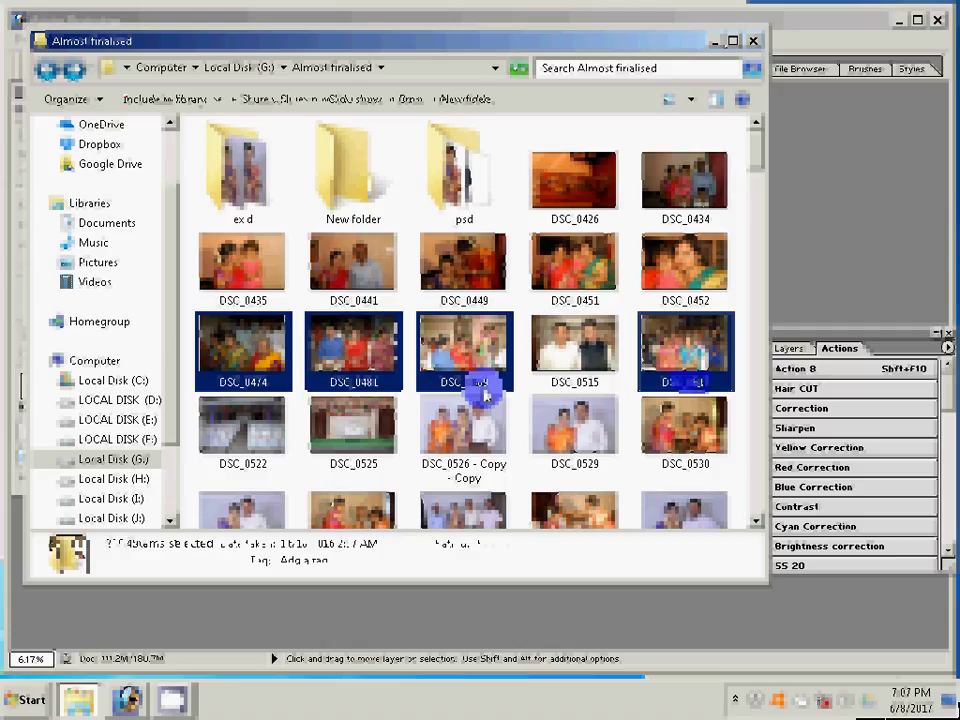
pyautogui.press('Down')
pyautogui.keyDown('ctrl'); pyautogui.click(242, 350); pyautogui.keyUp('ctrl')
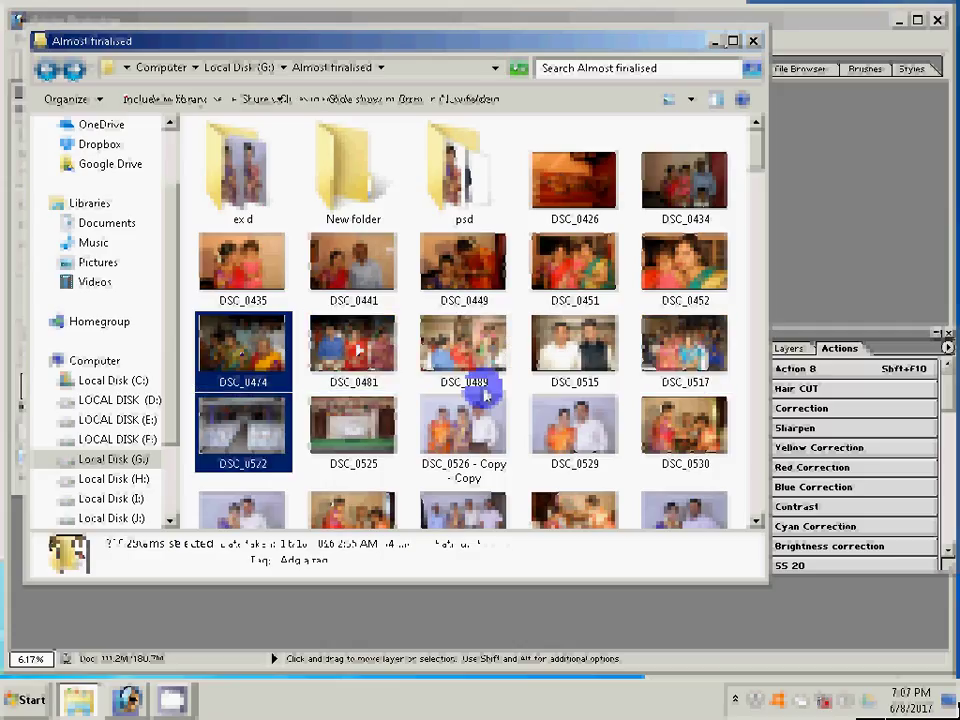
pyautogui.keyDown('ctrl'); pyautogui.click(352, 350); pyautogui.keyUp('ctrl')
pyautogui.keyDown('ctrl'); pyautogui.click(485, 395); pyautogui.keyUp('ctrl')
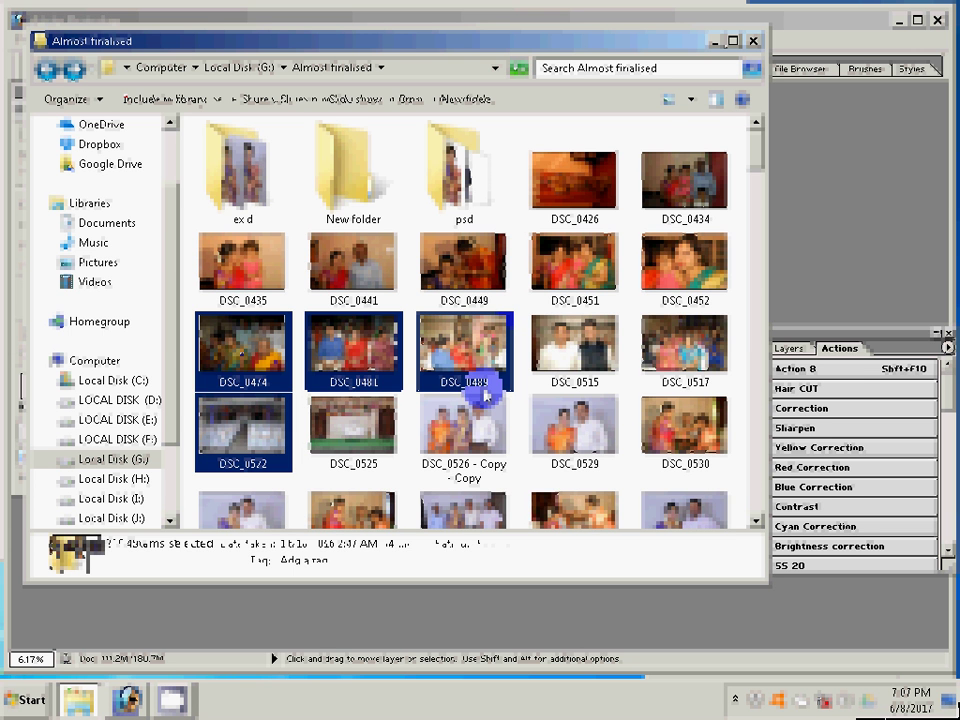
pyautogui.press('Return')
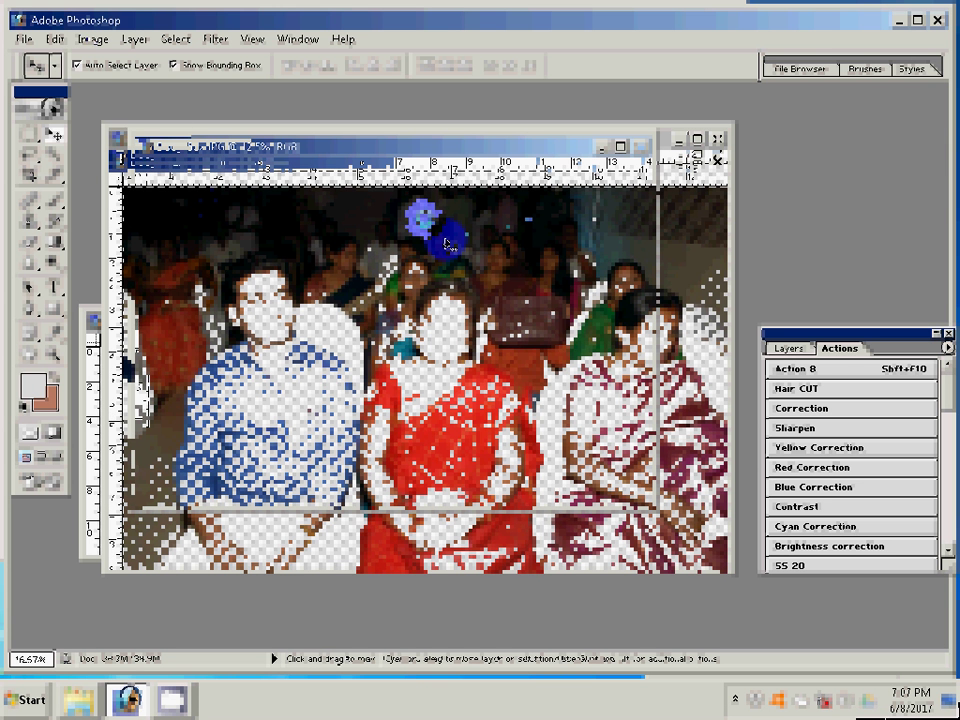
# Bring up the Image Size settings for the front newly opened photo
pyautogui.hotkey('alt', 'i')
pyautogui.press('Return')
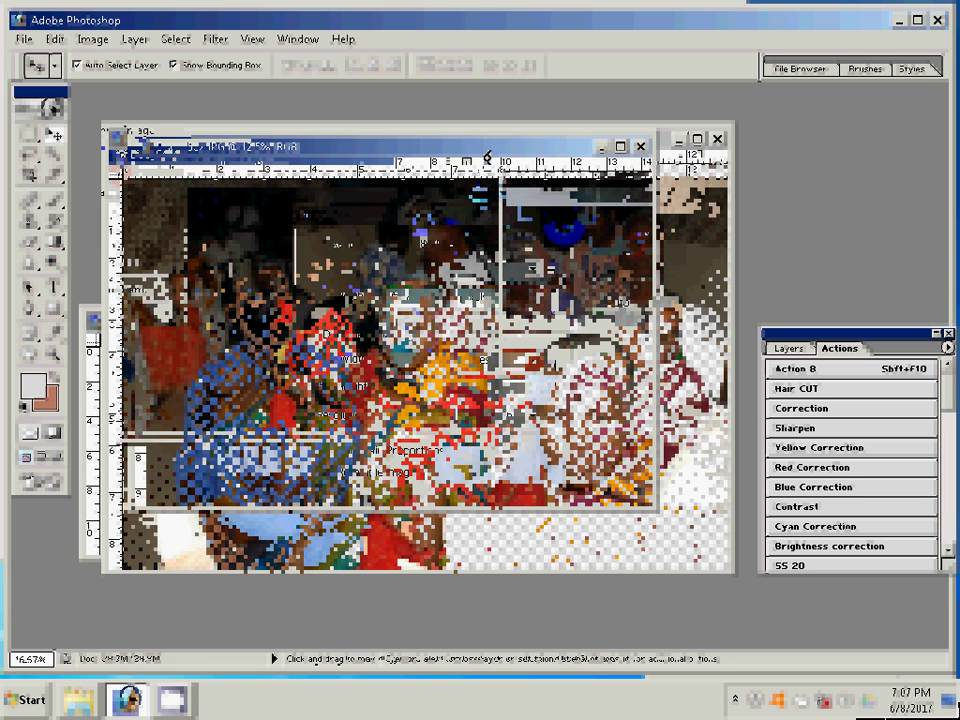
# Resize the current photo to 2468 pixels, then start resizing the next photo
pyautogui.click(92, 39)
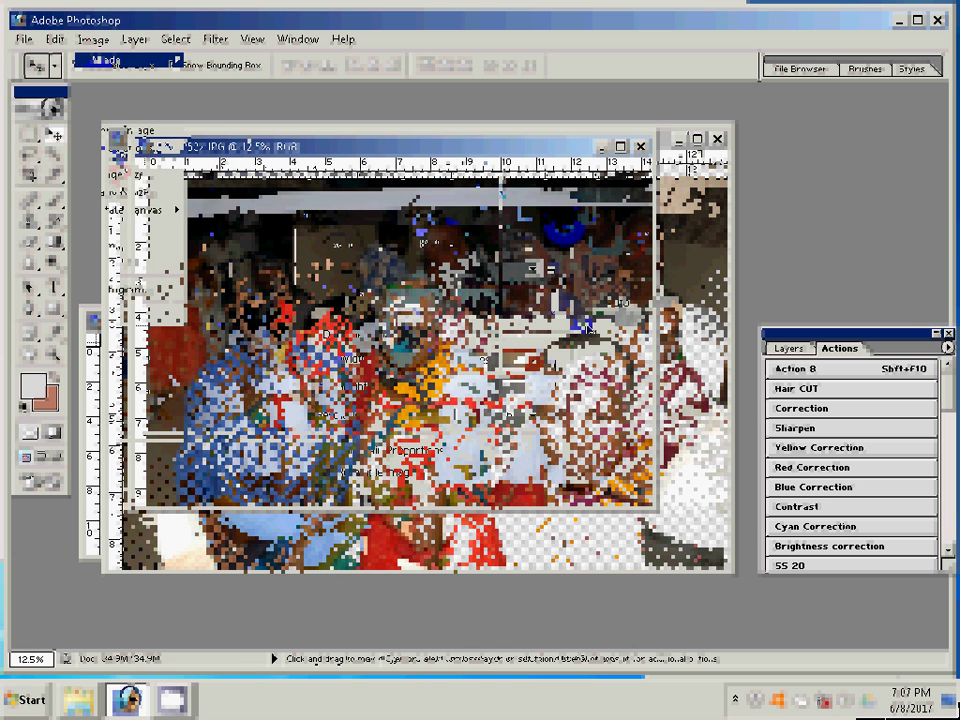
pyautogui.click(110, 176)
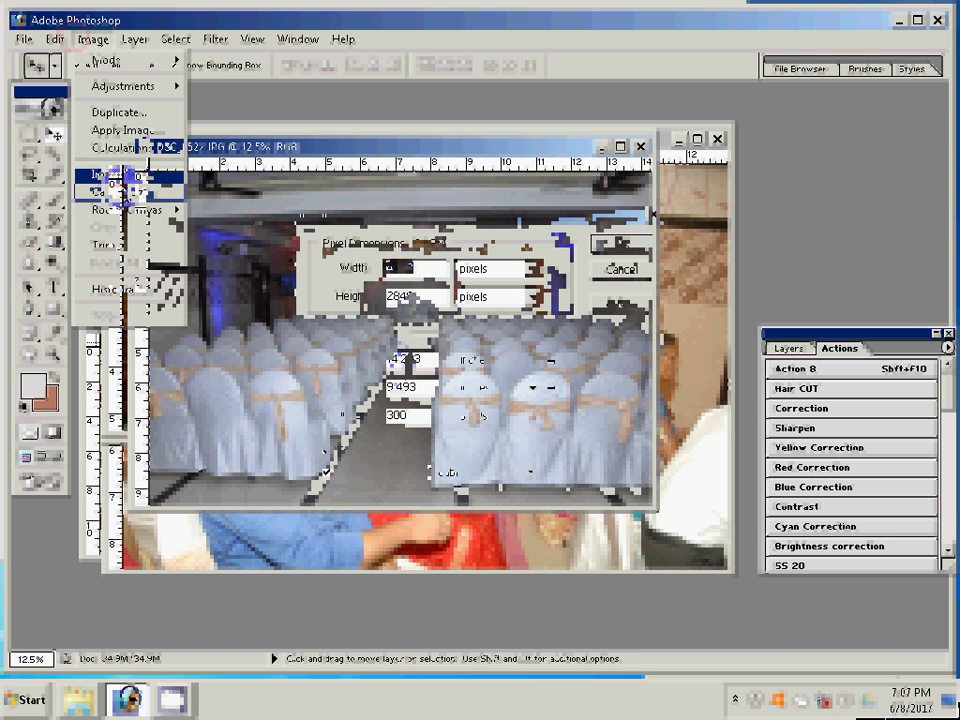
pyautogui.write('2468')
pyautogui.press('Return')
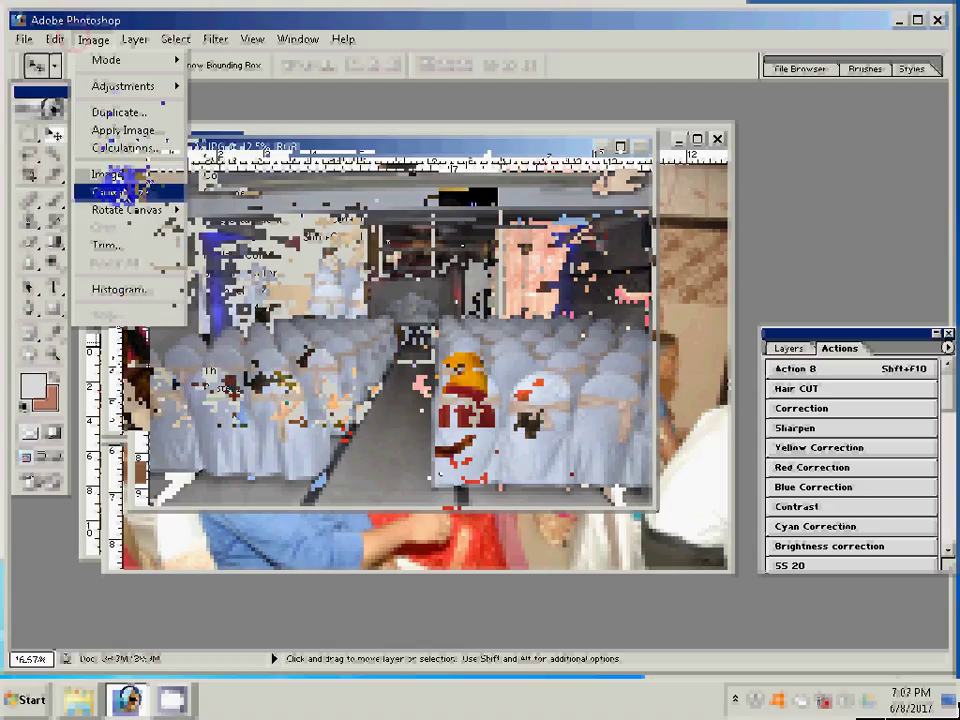
pyautogui.click(110, 175)
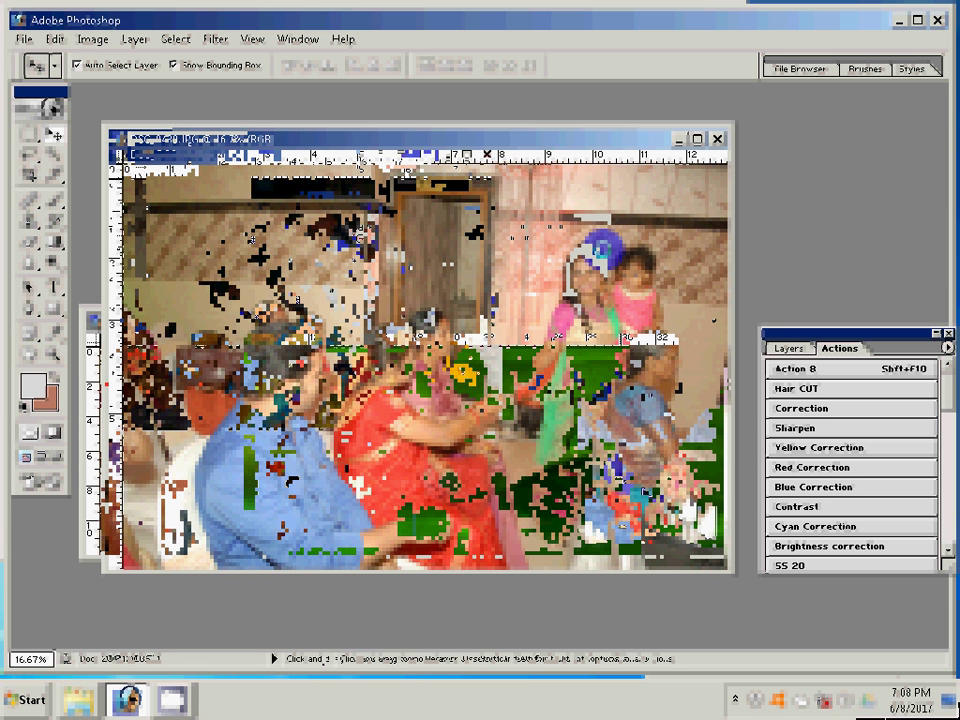
# Bring the DSC_0474 photo forward, then switch to the 01.psd album spread
pyautogui.click(316, 302)
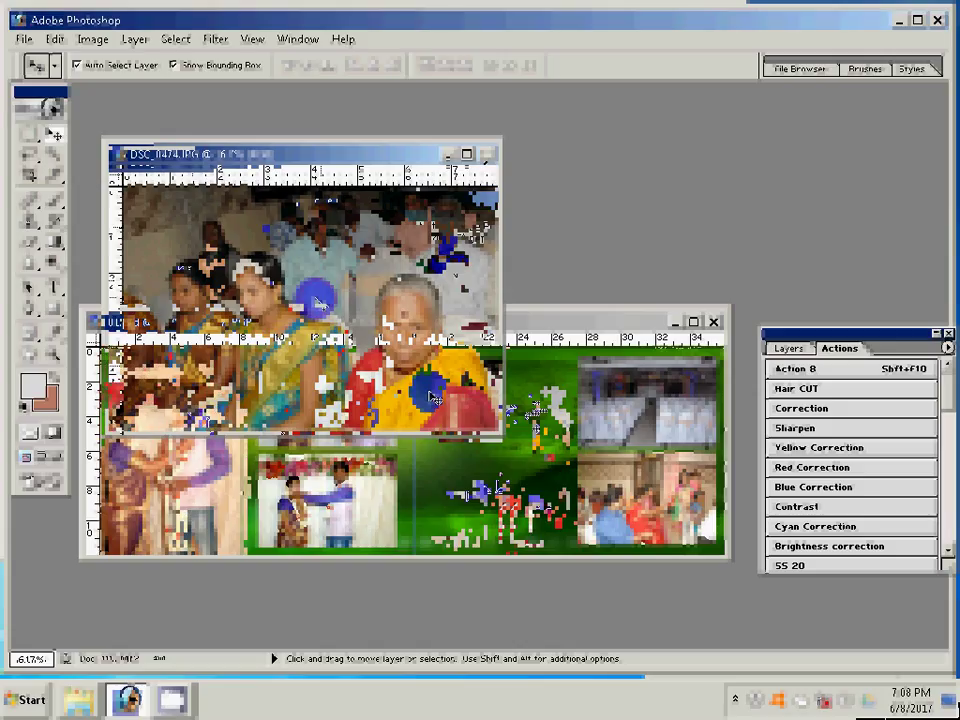
pyautogui.click(793, 375)
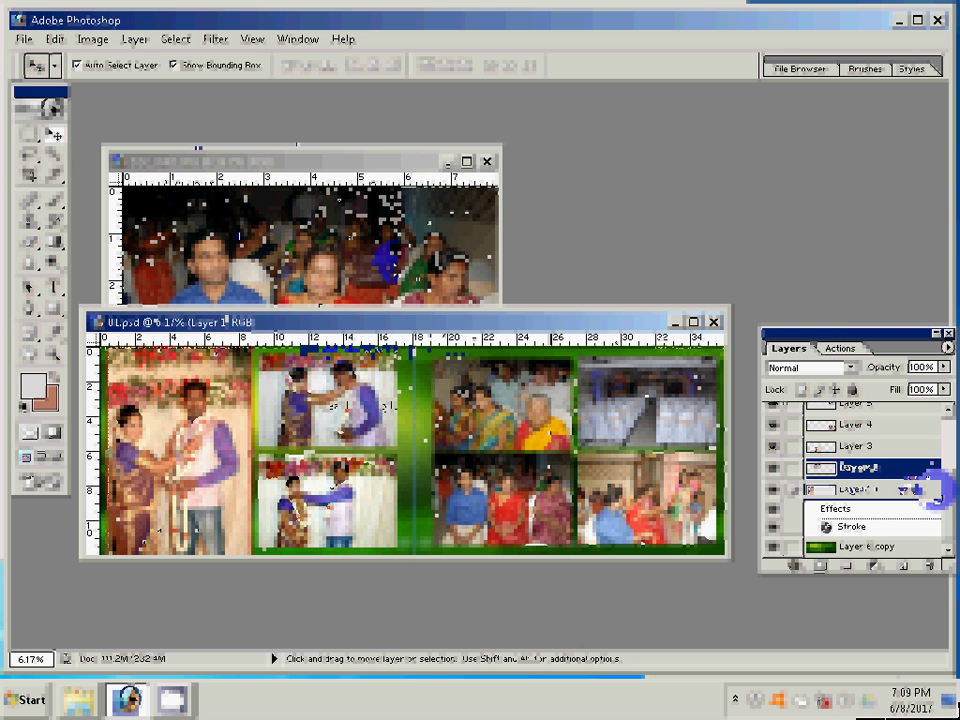
pyautogui.doubleClick(918, 489)
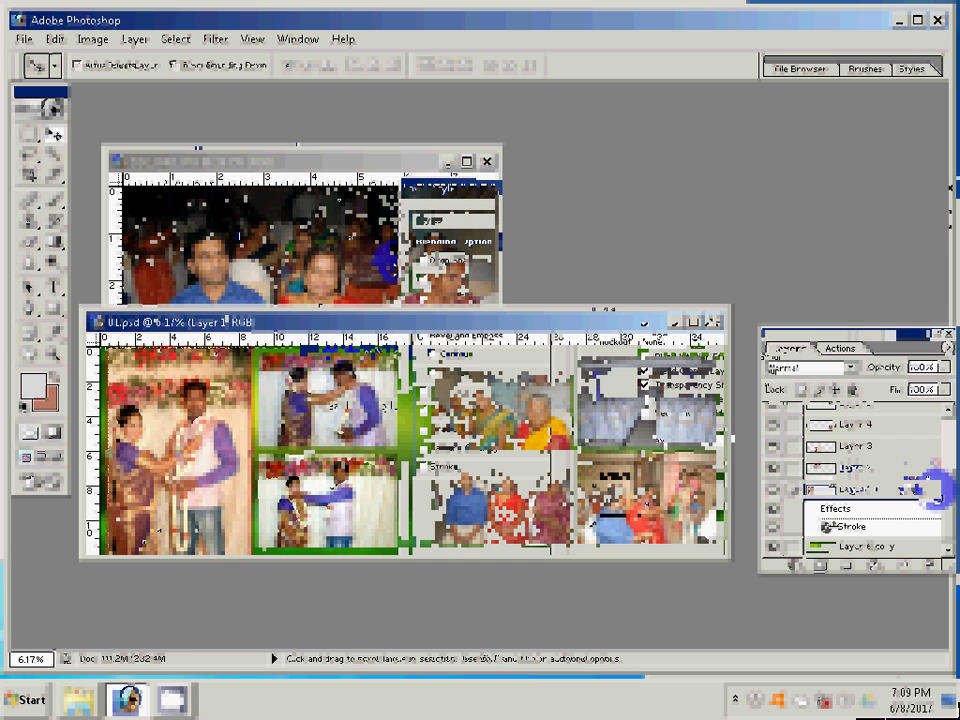
pyautogui.click(928, 476)
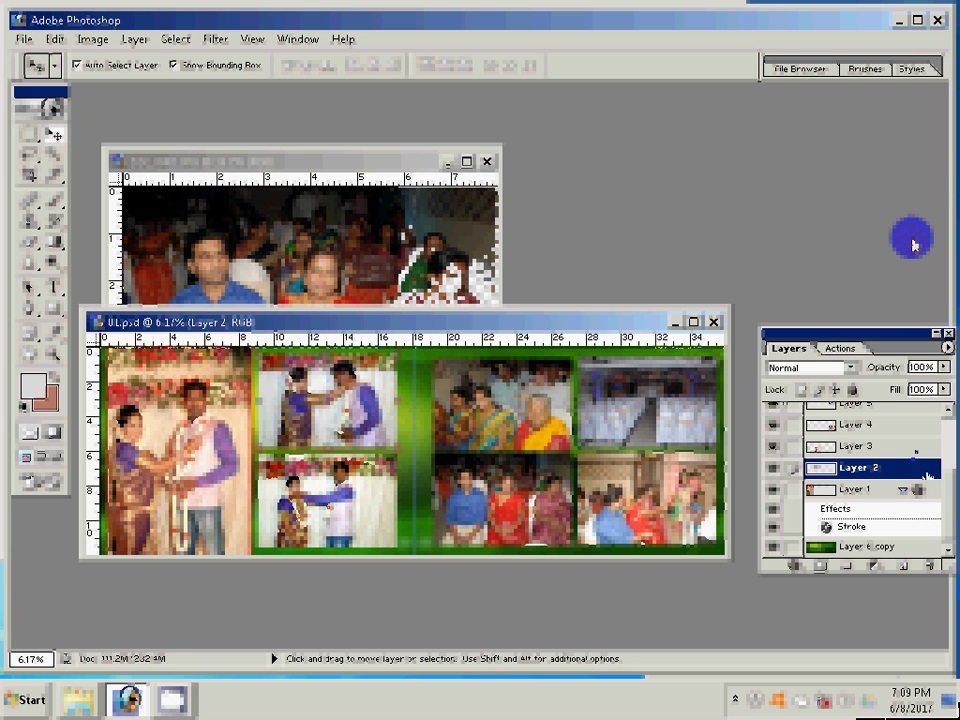
pyautogui.doubleClick(928, 476)
pyautogui.doubleClick(928, 476)
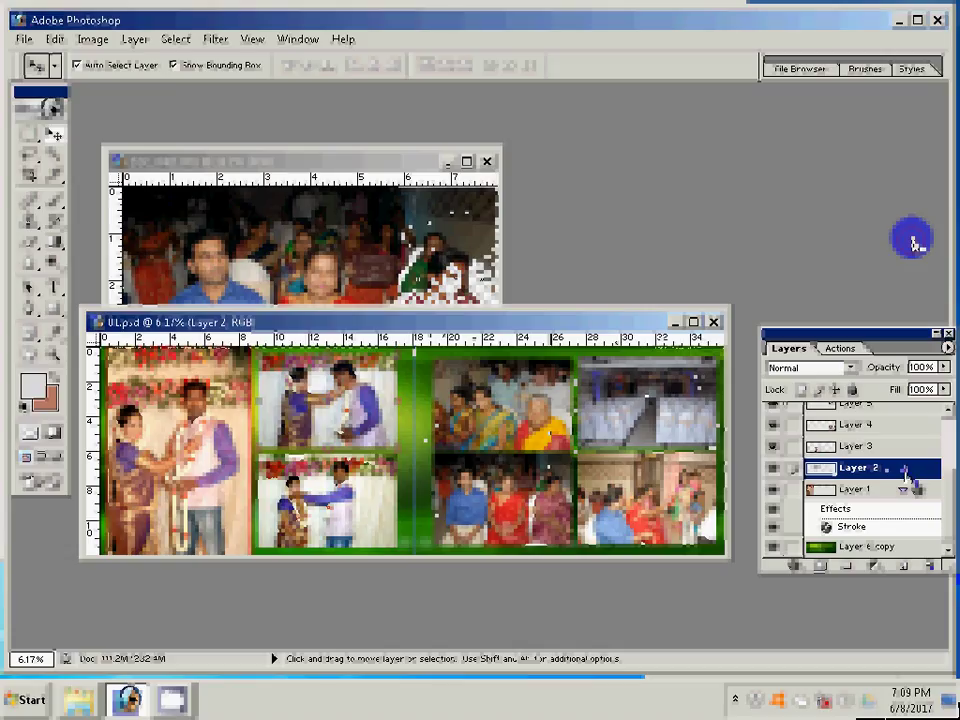
# Paste Layer 1's stroke style onto Layer 2 and the other photo layers
pyautogui.hotkey('alt', 'l')
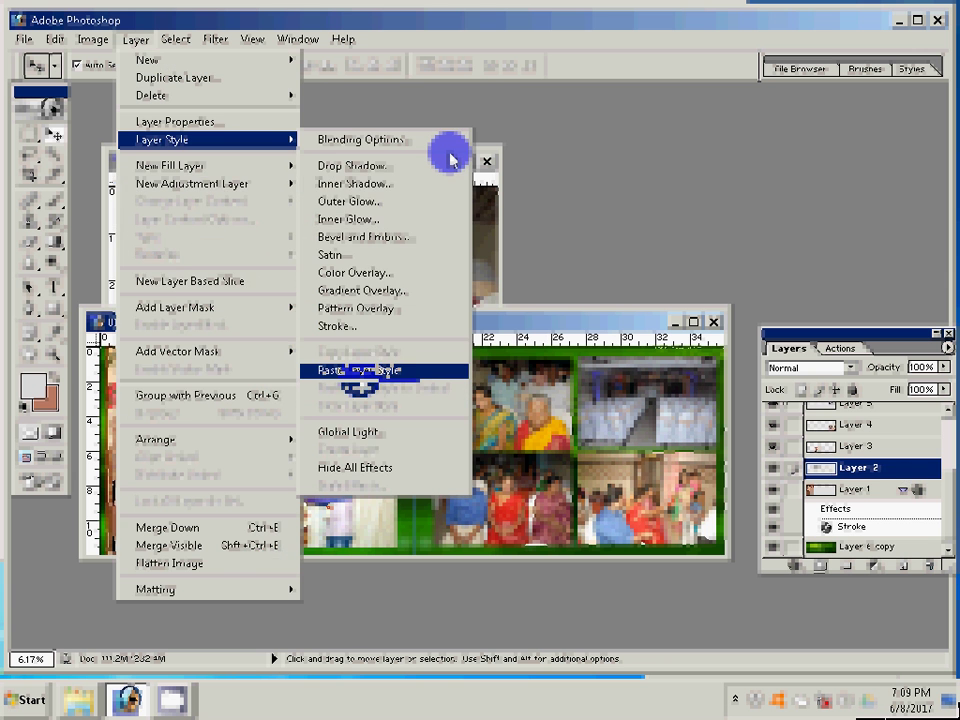
pyautogui.click(360, 370)
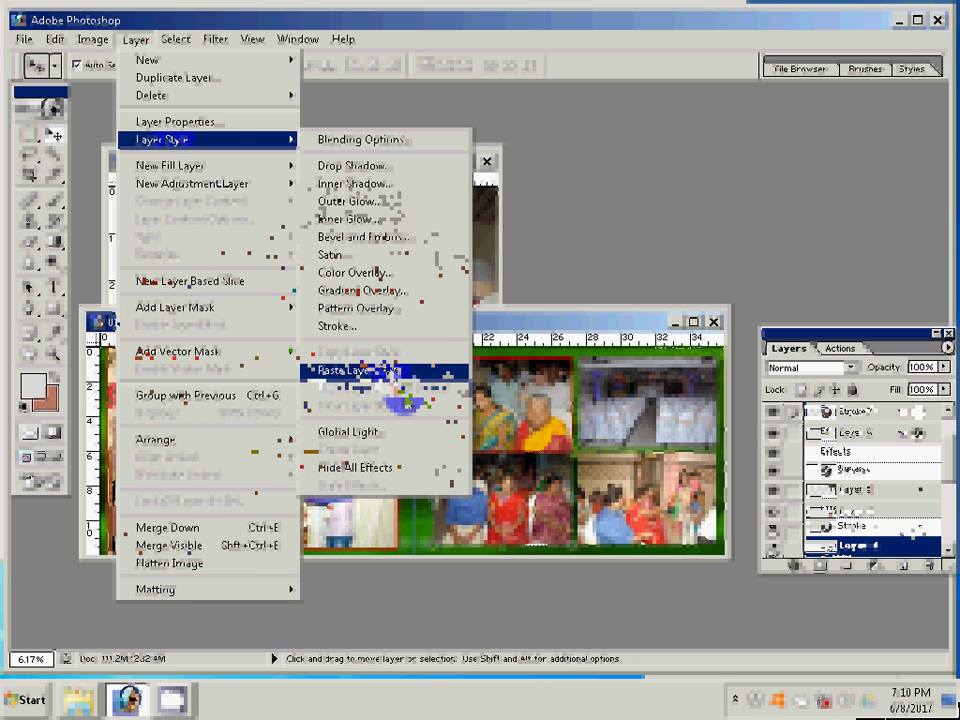
pyautogui.click(355, 372)
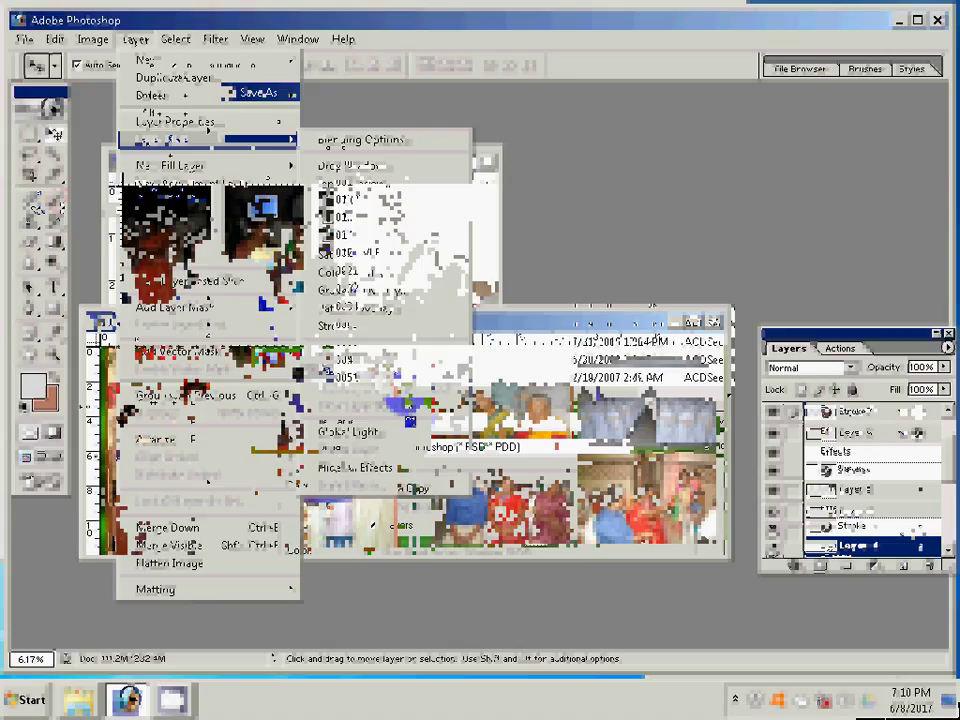
# Save the album spread as a layered Photoshop PSD named 01 in a destination folder on Local Disk (G:)
pyautogui.click(281, 347)
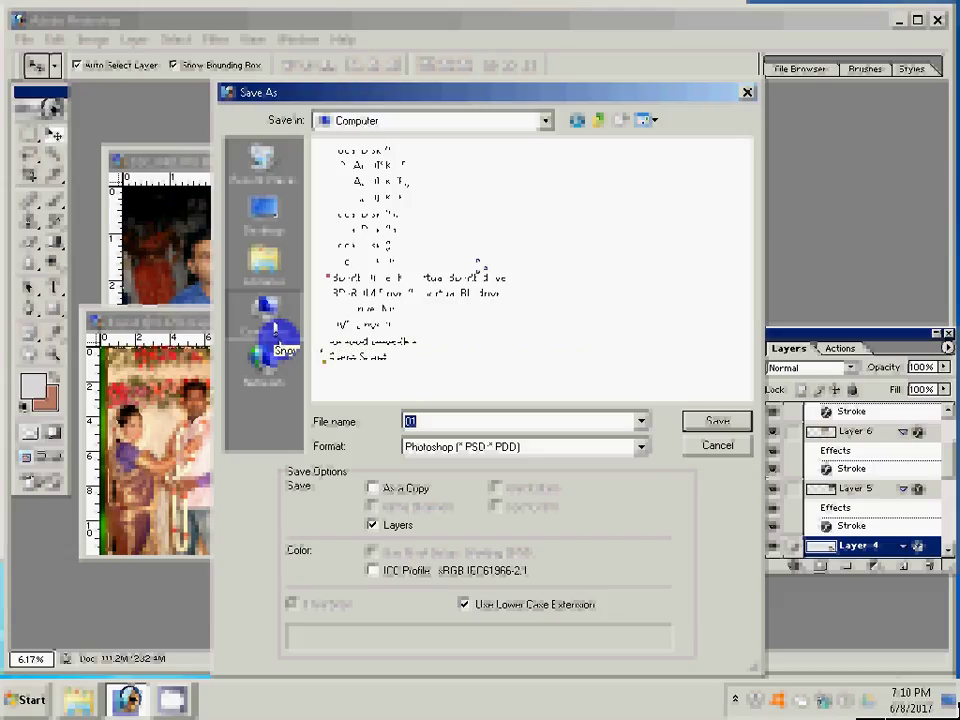
pyautogui.click(366, 214)
pyautogui.press('Return')
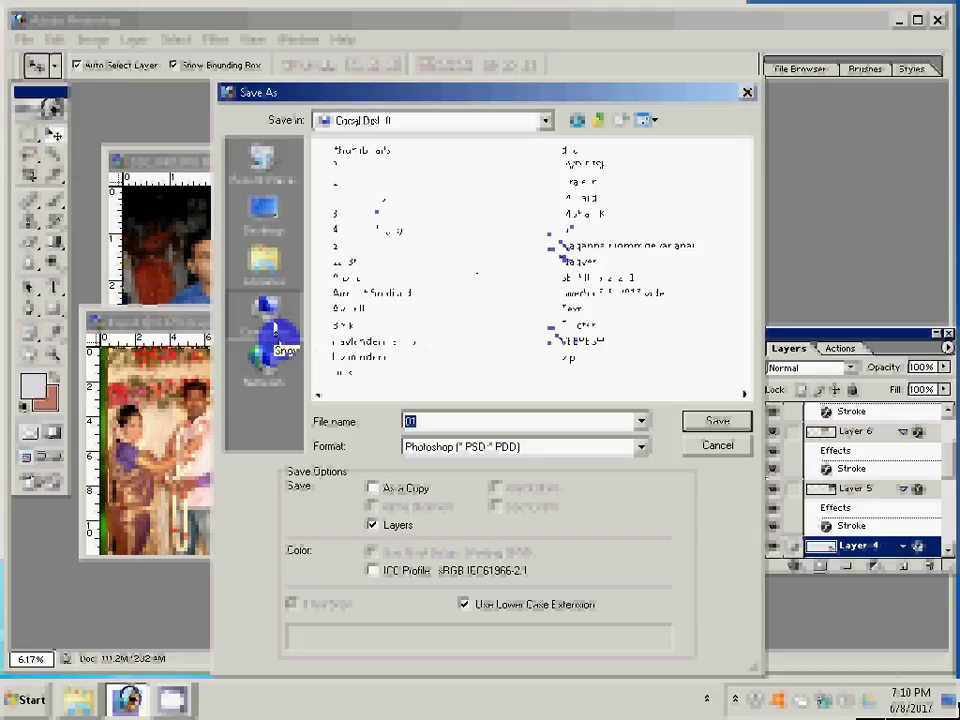
pyautogui.click(560, 229)
pyautogui.press('Return')
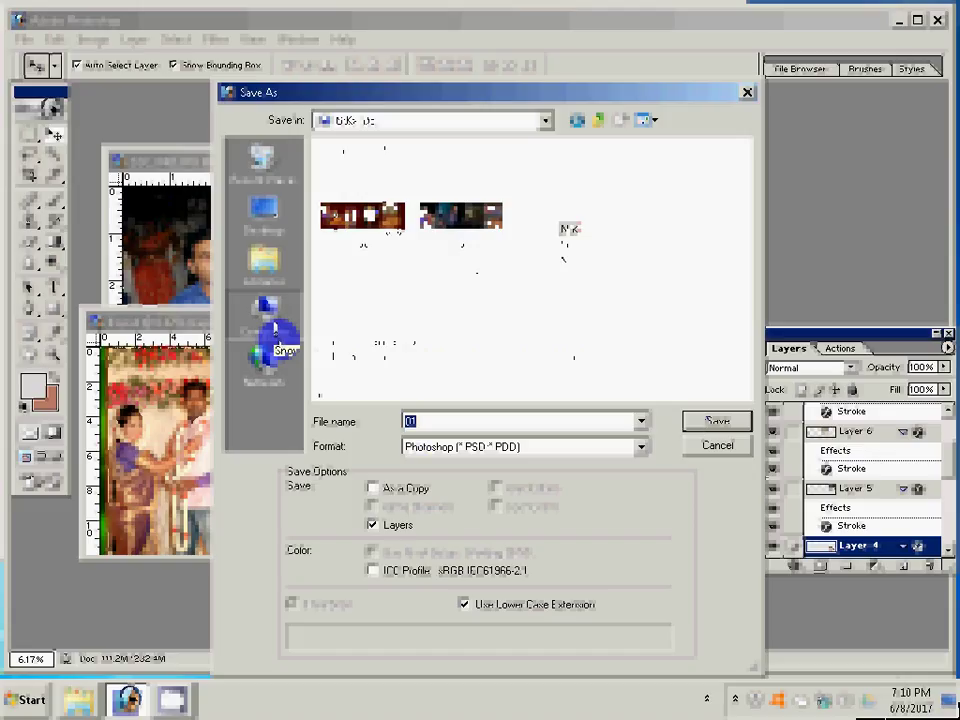
pyautogui.click(718, 422)
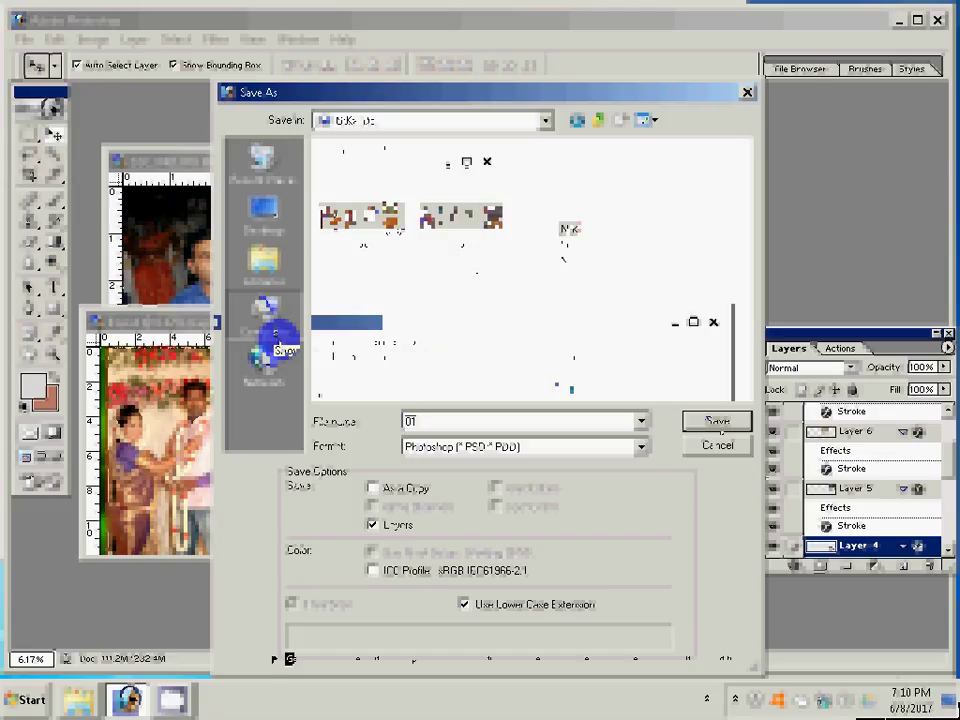